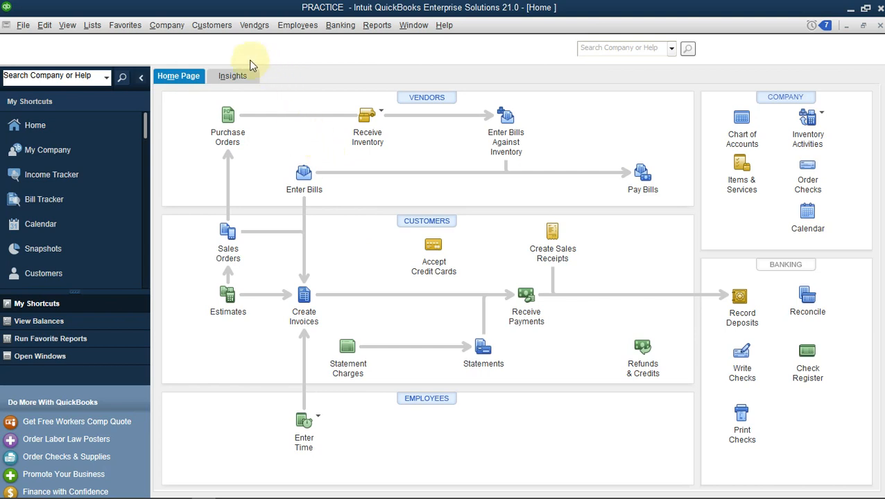
Open the chart of accounts and start adding a new account of the Fixed Asset type.
left_click(173, 27)
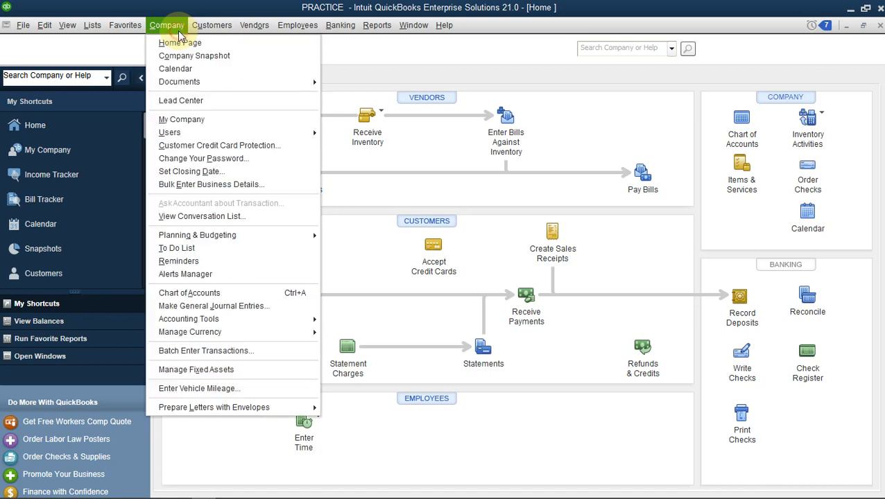
left_click(254, 295)
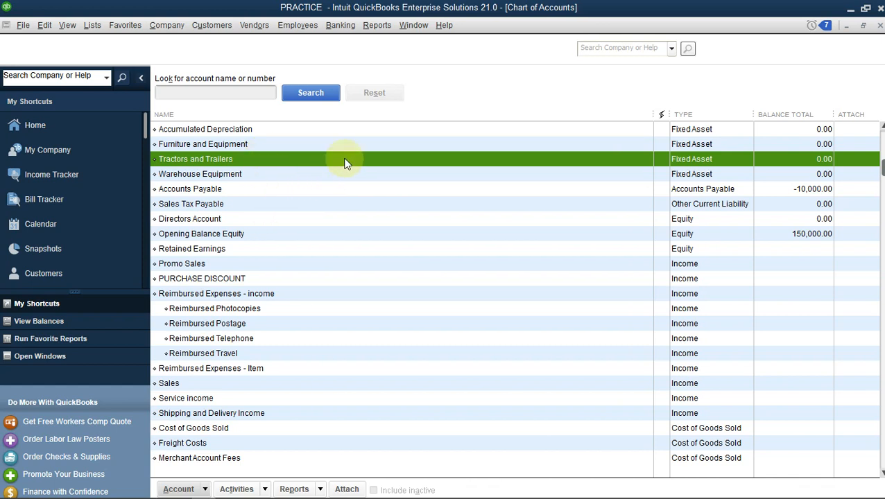
left_click(290, 177)
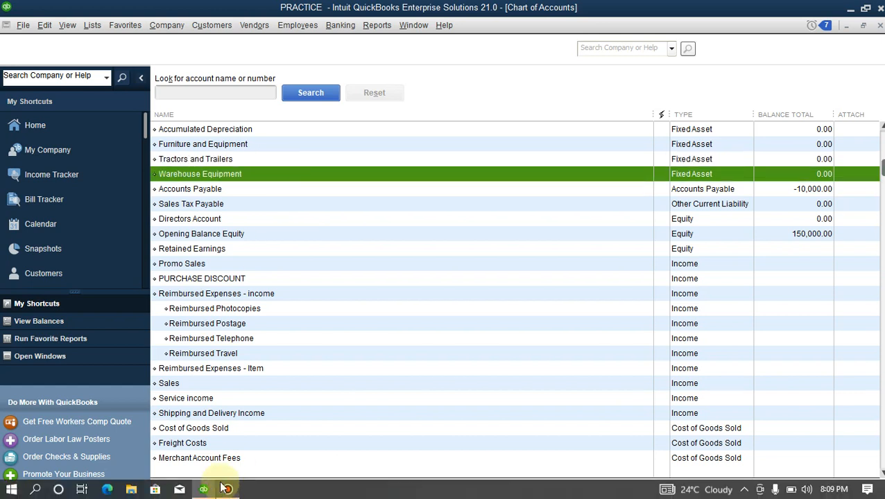
left_click(206, 490)
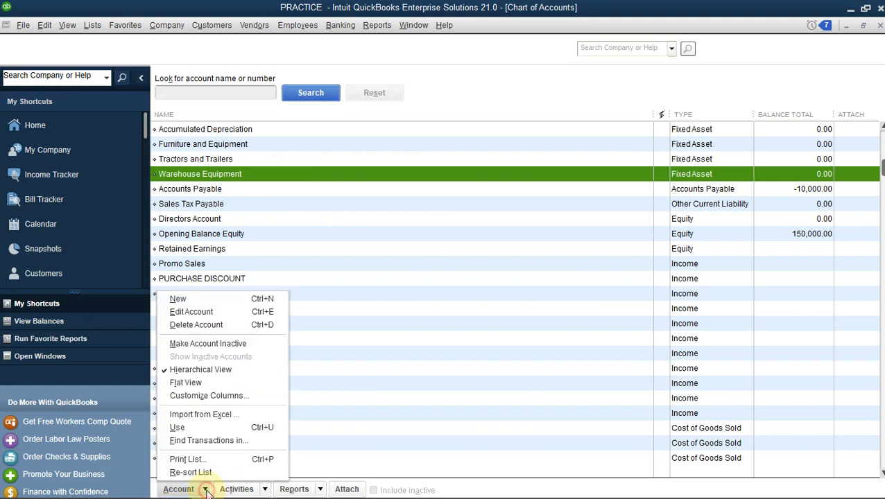
left_click(186, 300)
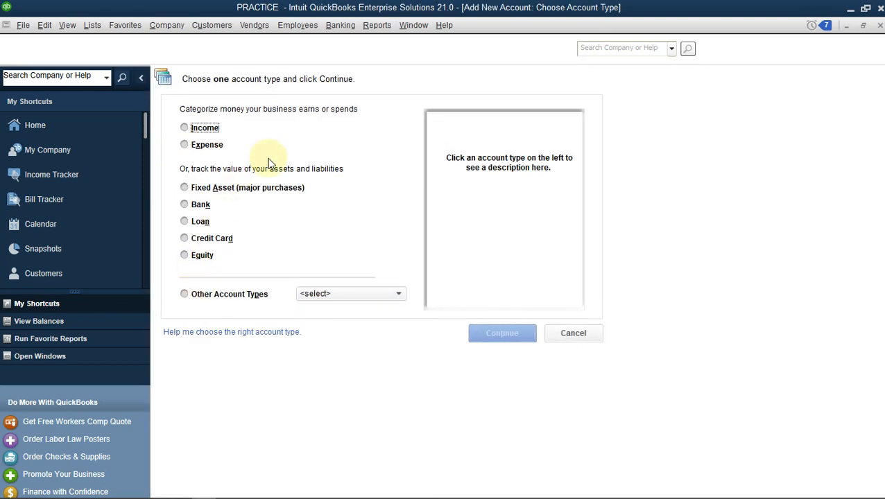
left_click(185, 188)
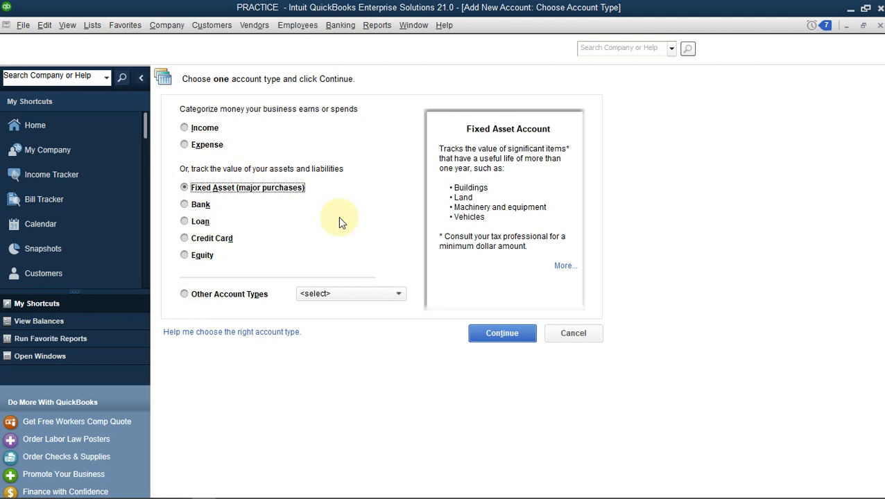
left_click(515, 333)
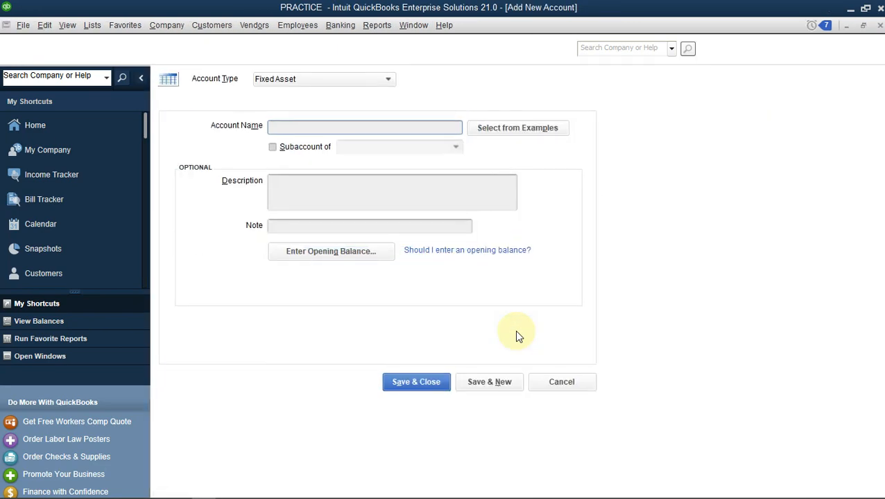
Name the fixed asset account FURNITURE & FITTINGS and save it, continuing with another new account.
left_click(372, 126)
type("FURNITURE ")
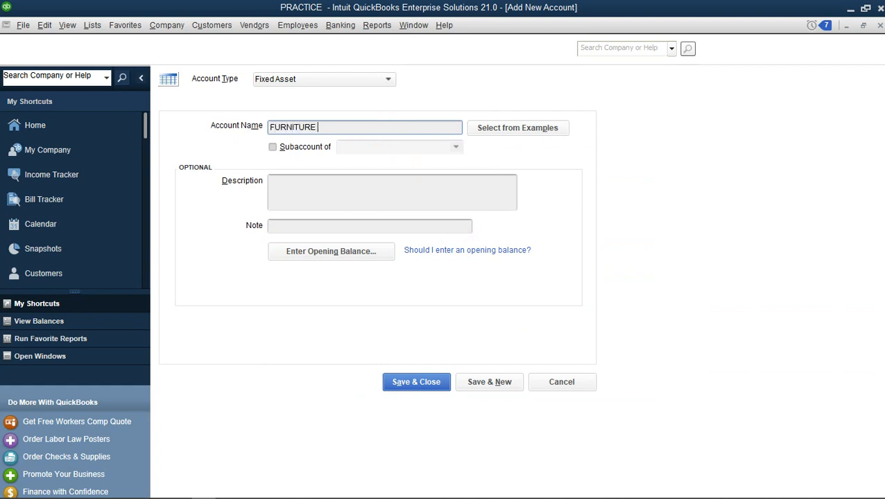
type("& FITTINGS")
left_click(480, 389)
Name the new fixed asset account F&F COST and make it a subaccount of FURNITURE & FITTINGS.
type("F&F COST")
left_click(274, 146)
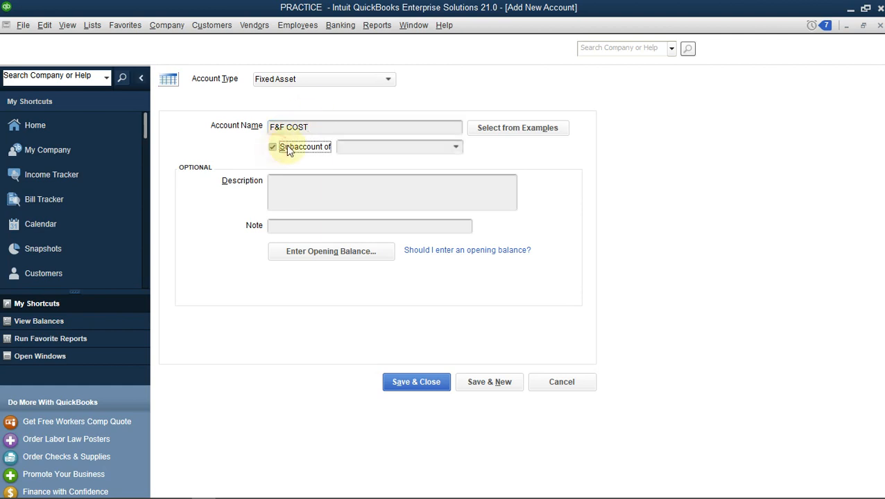
left_click(455, 146)
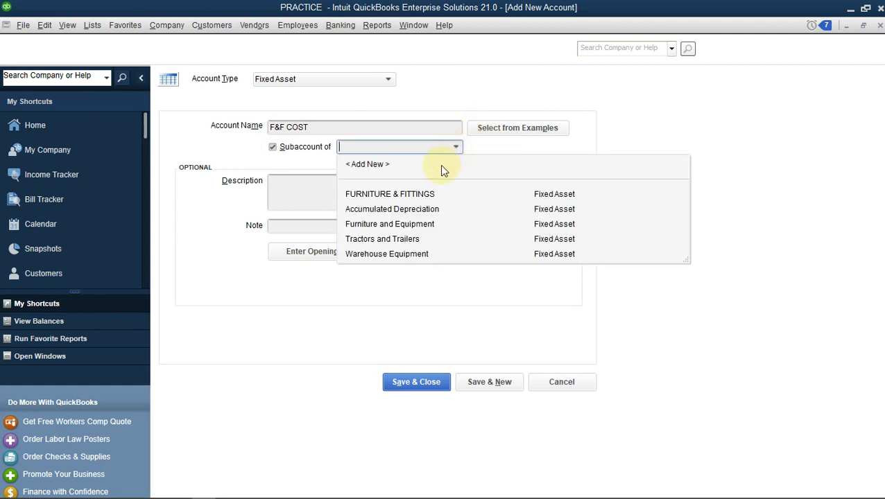
left_click(396, 199)
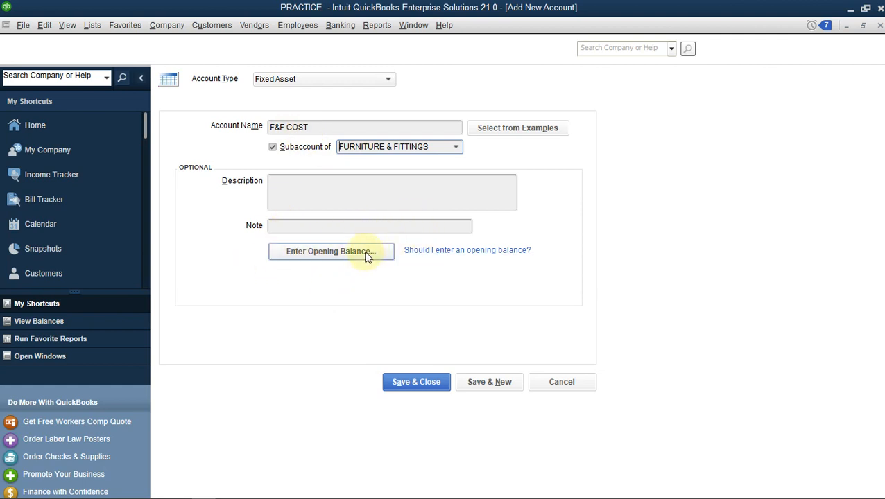
Enter an opening balance of 250,000 as of 01/01/2022 for F&F COST and save it, continuing with another new account.
left_click(339, 258)
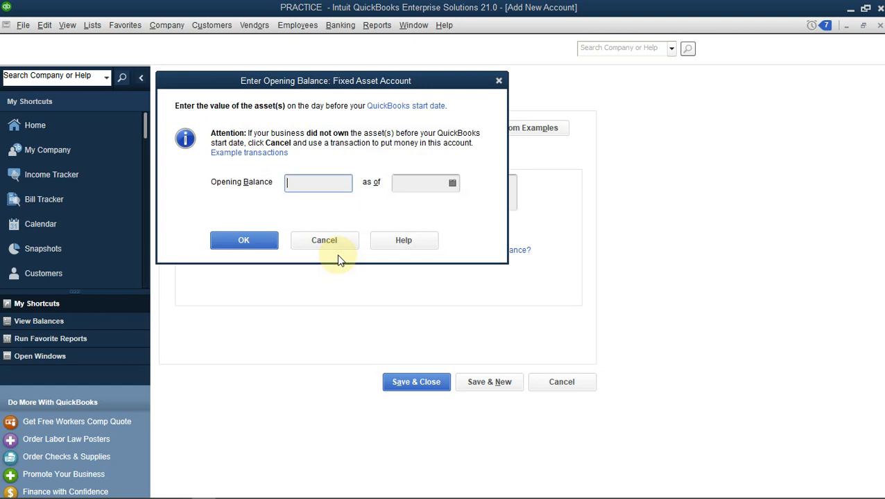
type("250000")
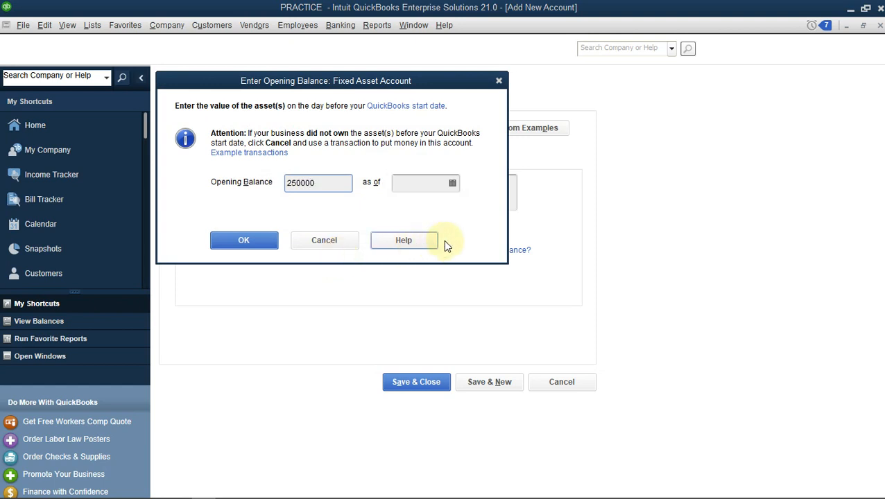
left_click(452, 183)
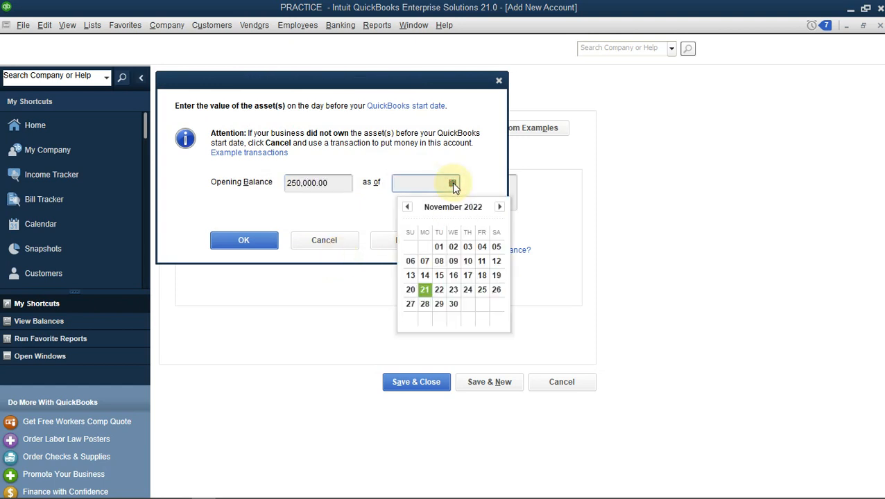
left_click(407, 208)
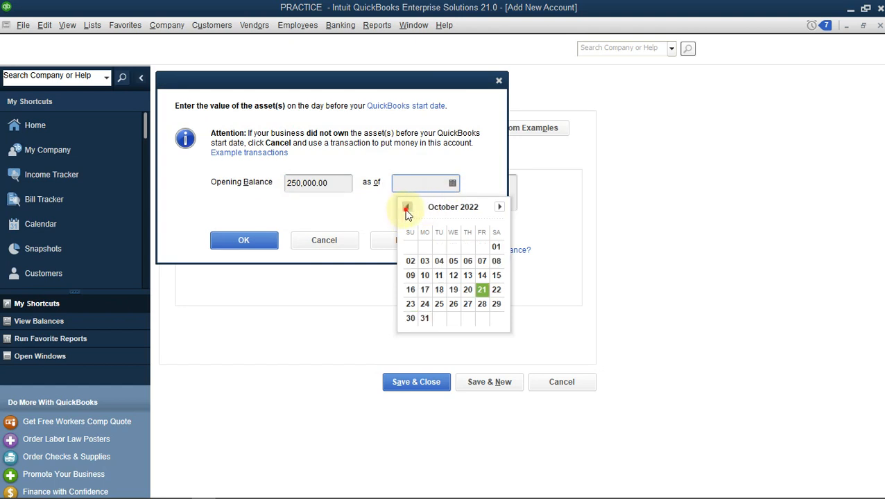
left_click(406, 208)
left_click(407, 208)
left_click(407, 208)
left_click(407, 208)
left_click(407, 208)
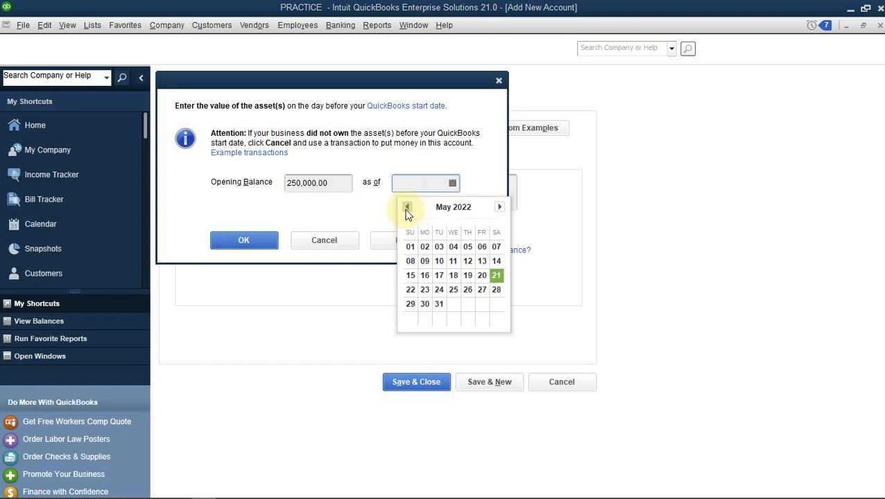
left_click(407, 208)
left_click(407, 208)
left_click(407, 208)
left_click(407, 208)
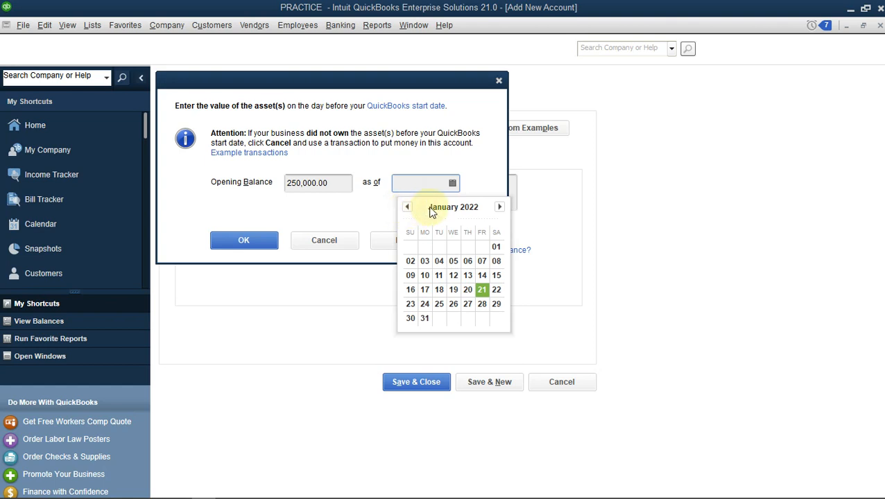
left_click(495, 247)
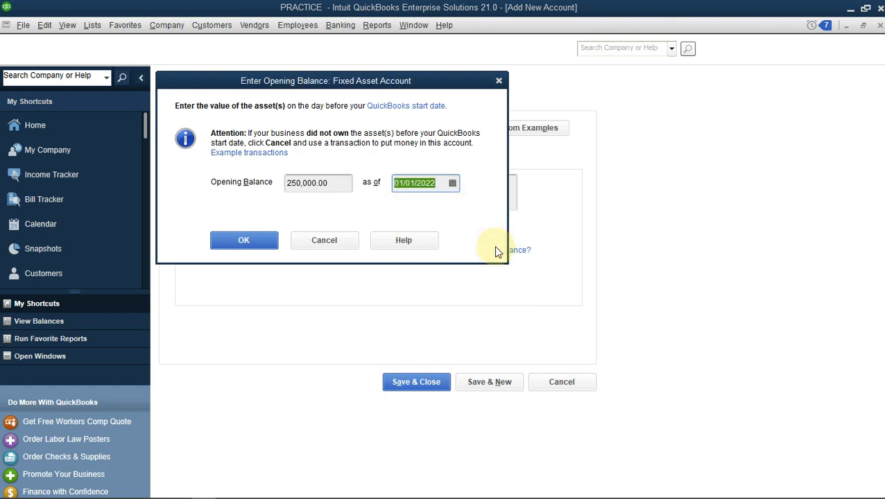
left_click(233, 241)
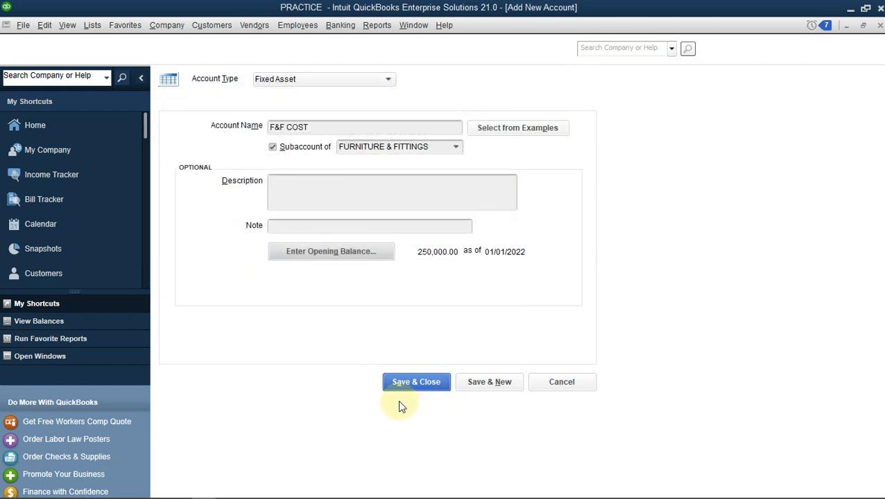
left_click(510, 382)
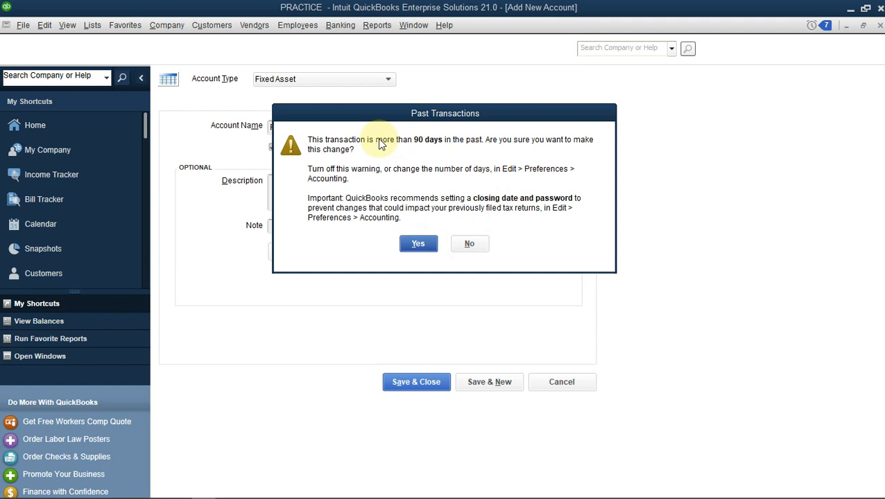
left_click(405, 243)
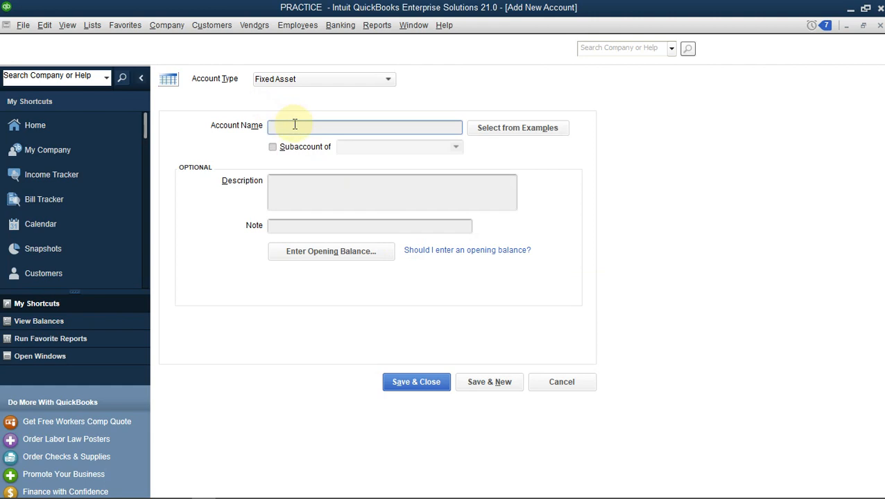
Name the new fixed asset account F&F ACC. DEP and make it a subaccount of FURNITURE & FITTINGS.
type("F&F ACC. DEP")
left_click(272, 147)
left_click(457, 149)
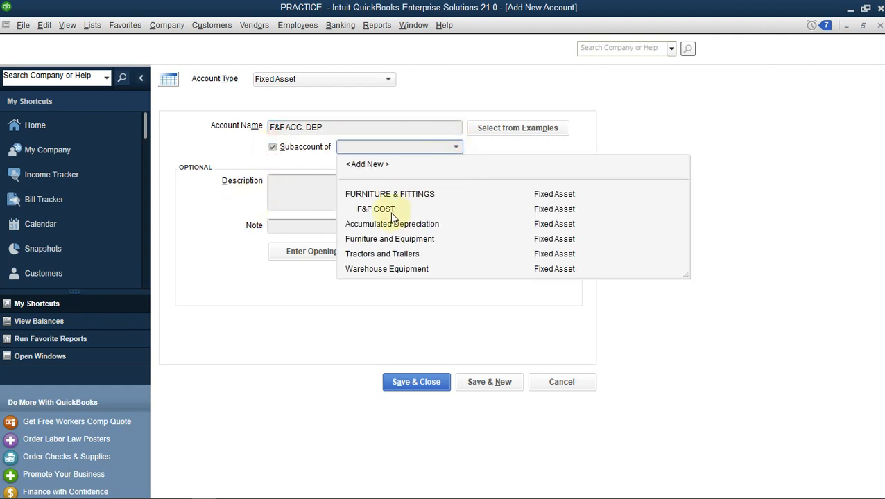
left_click(379, 196)
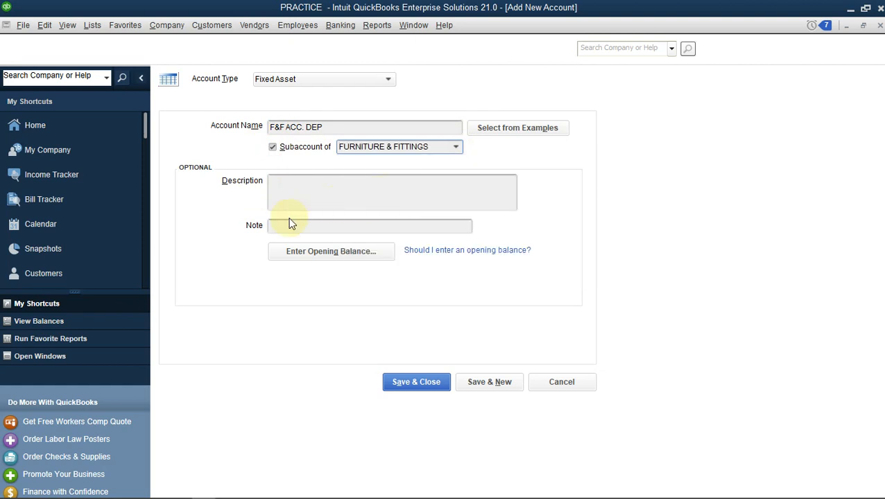
Enter an opening balance of -10,000 as of 11/21/2022 for F&F ACC. DEP, then save and close the account form.
left_click(339, 254)
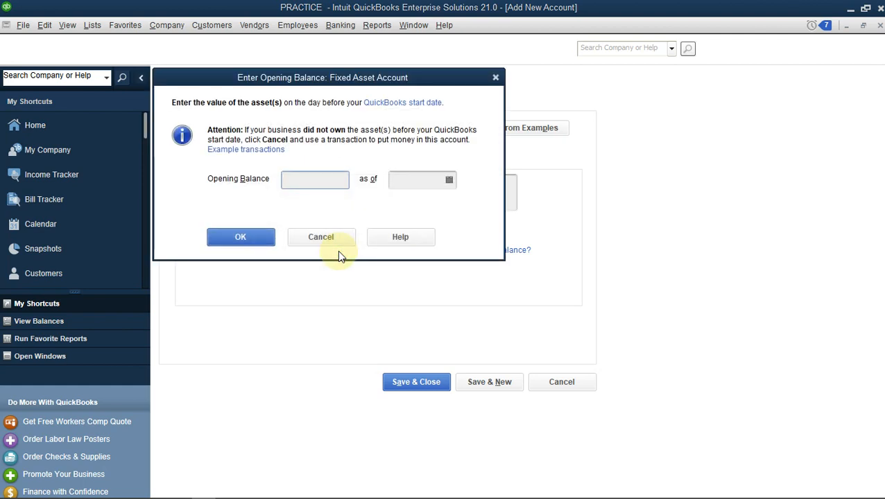
type("10000")
left_click(285, 179)
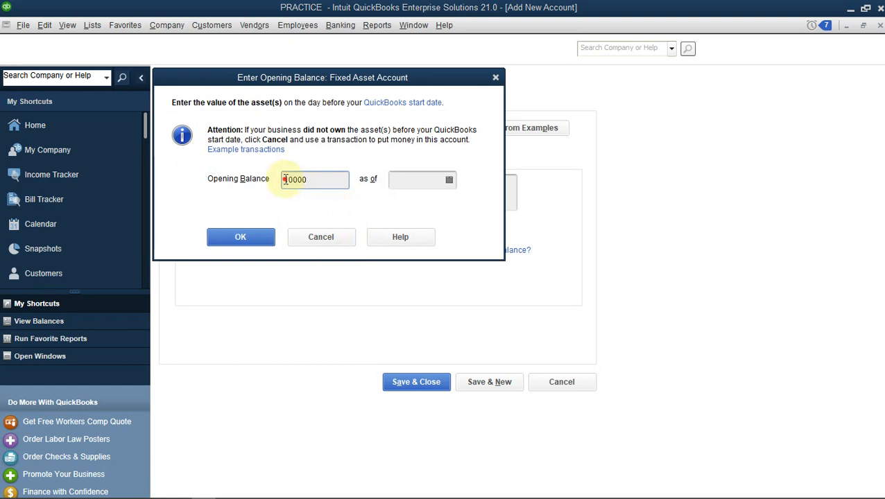
type("-")
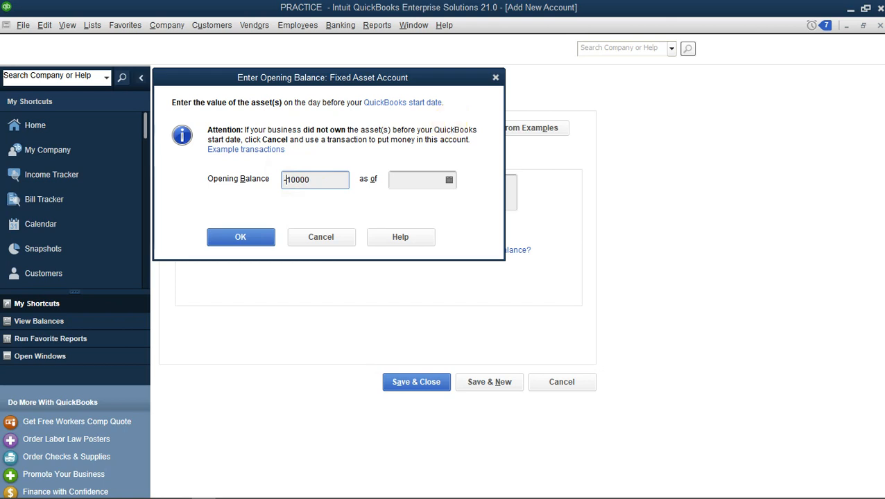
left_click(448, 180)
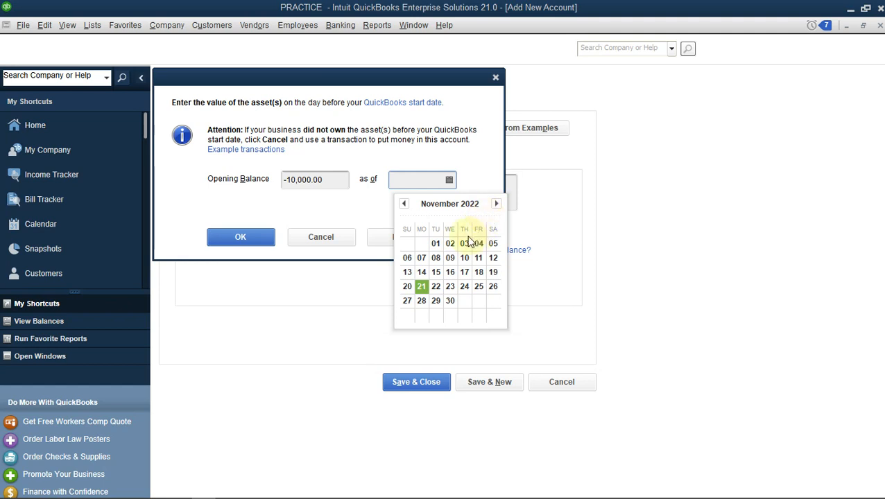
left_click(421, 288)
left_click(269, 237)
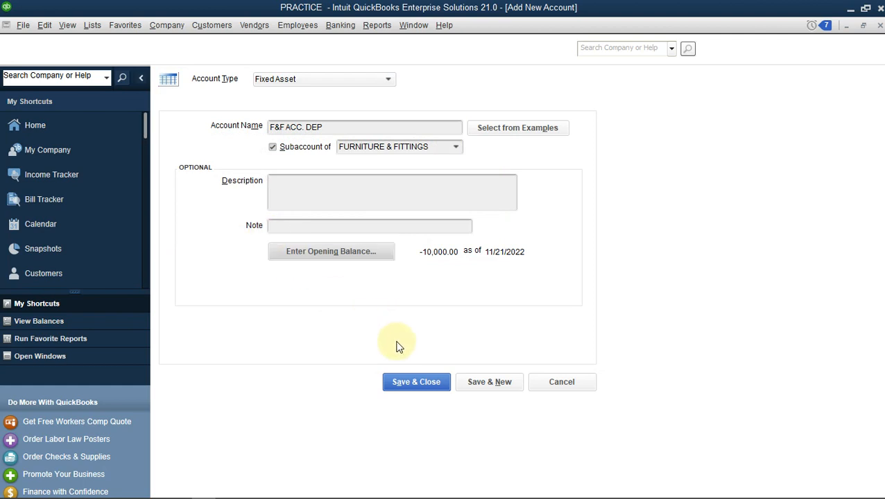
left_click(433, 382)
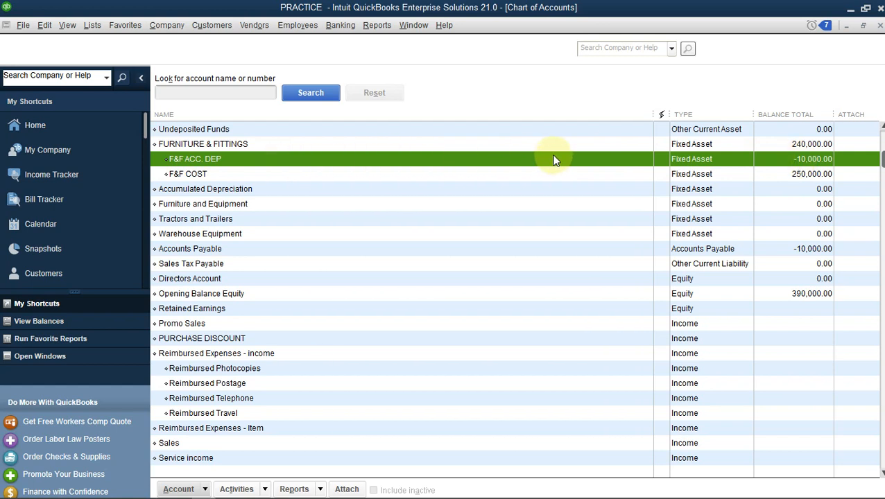
Check the FURNITURE & FITTINGS balance and the F&F ACC. DEP register, then return to the chart of accounts and view the expense accounts.
left_click(788, 145)
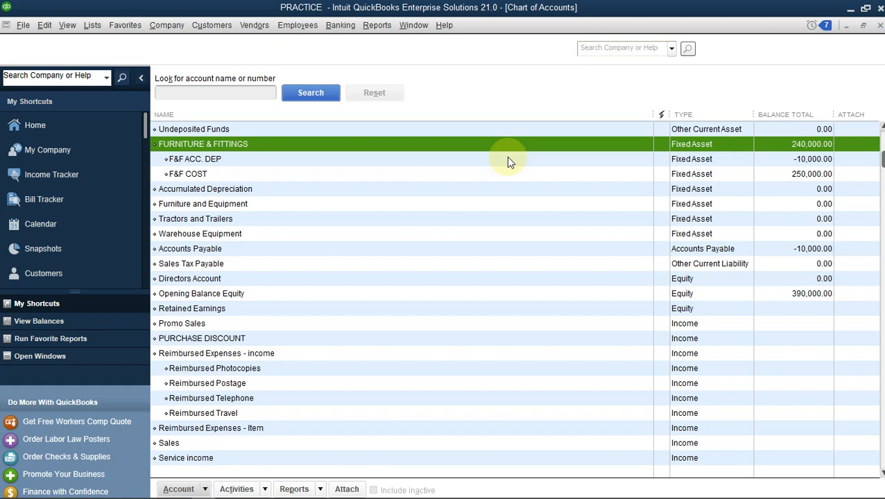
double_click(282, 160)
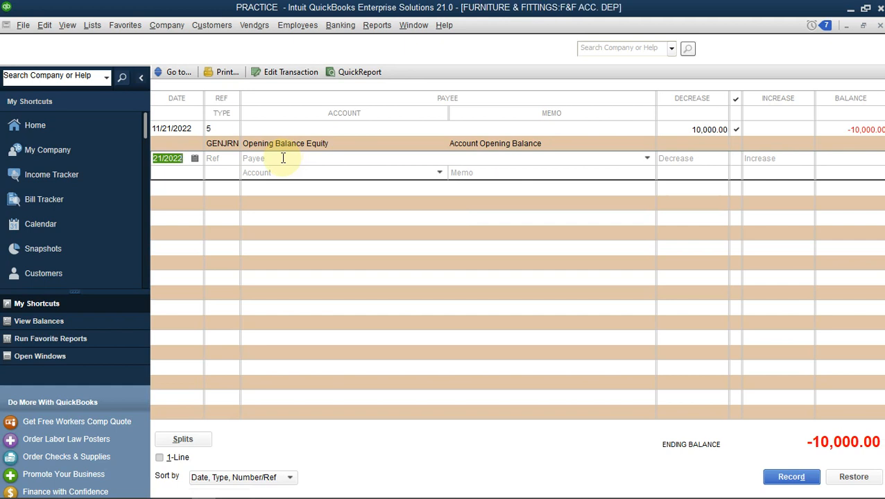
left_click(271, 172)
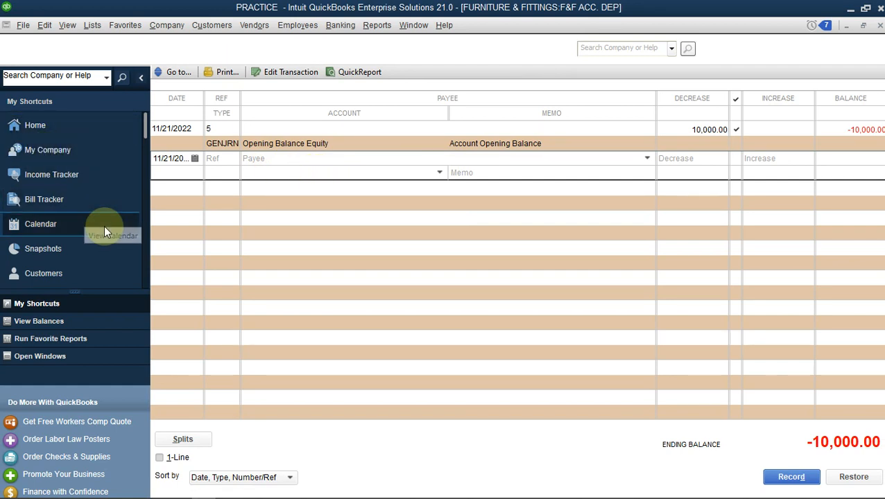
left_click(53, 360)
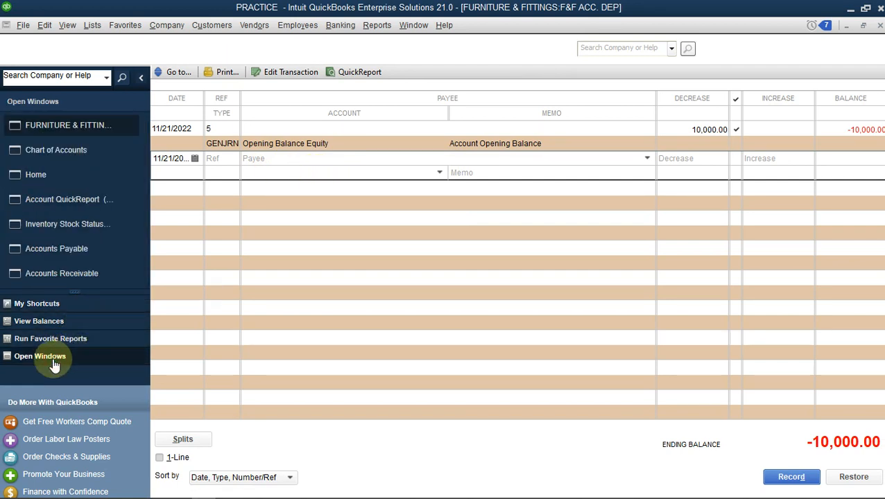
left_click(73, 154)
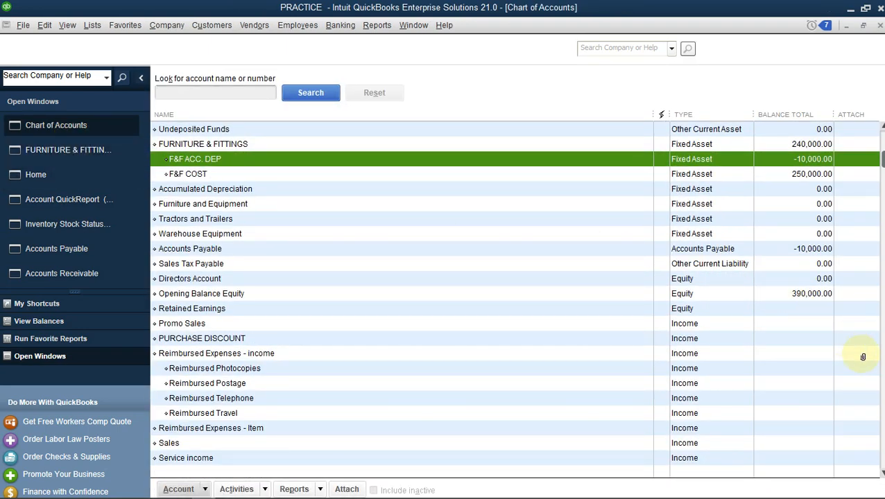
scroll(875, 387, "down", 8)
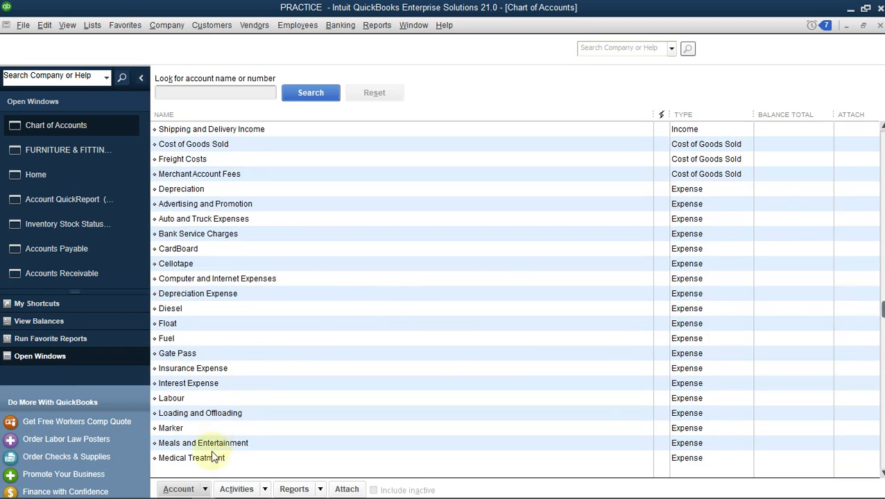
Try to create a new expense account named DEPRECIATION in the chart of accounts.
left_click(182, 490)
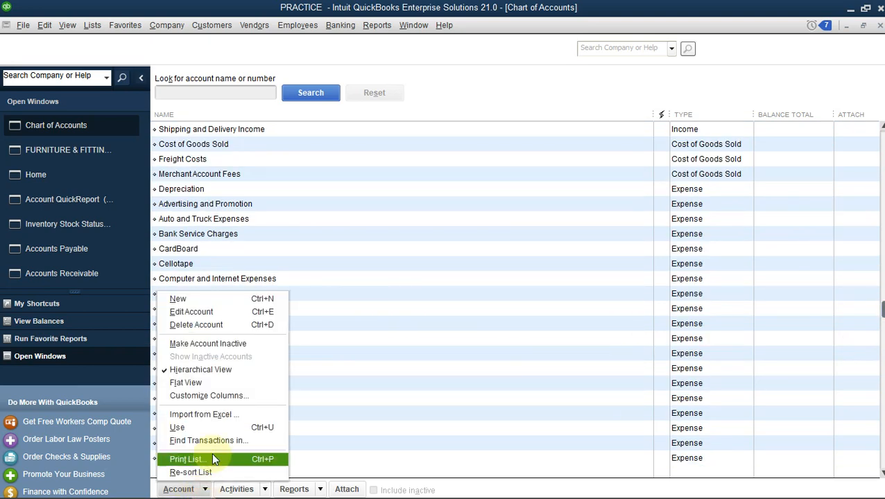
left_click(178, 295)
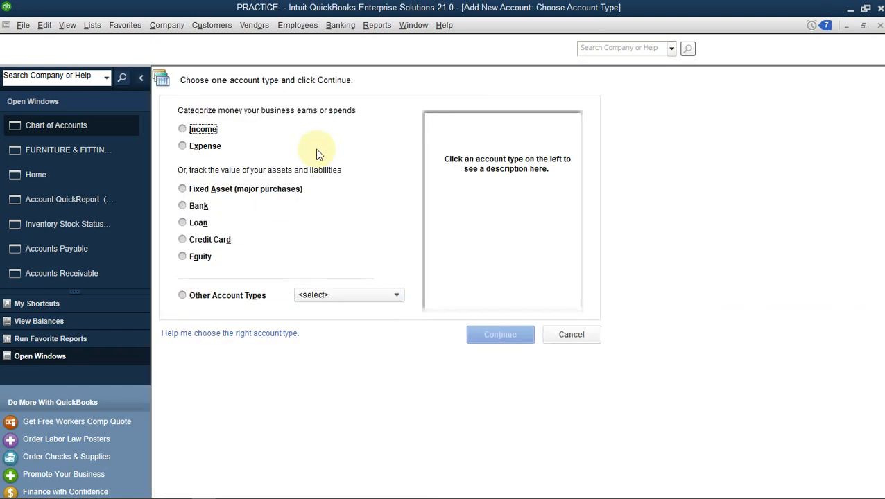
left_click(185, 145)
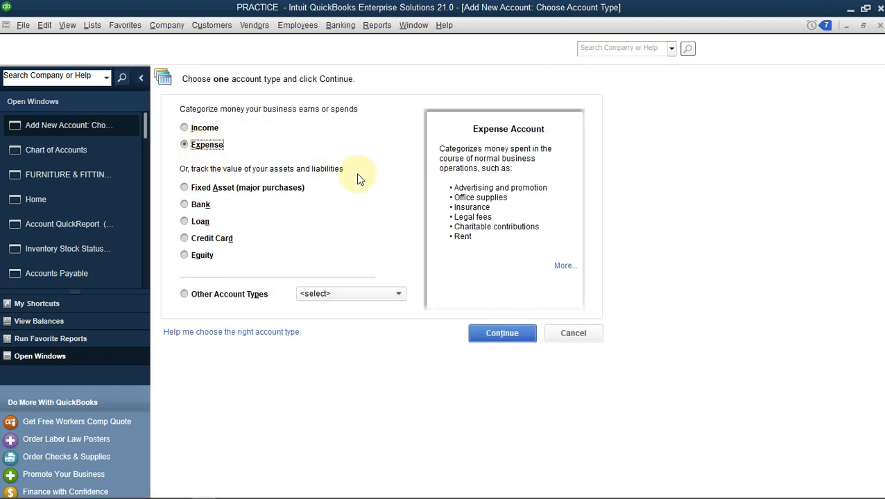
left_click(496, 336)
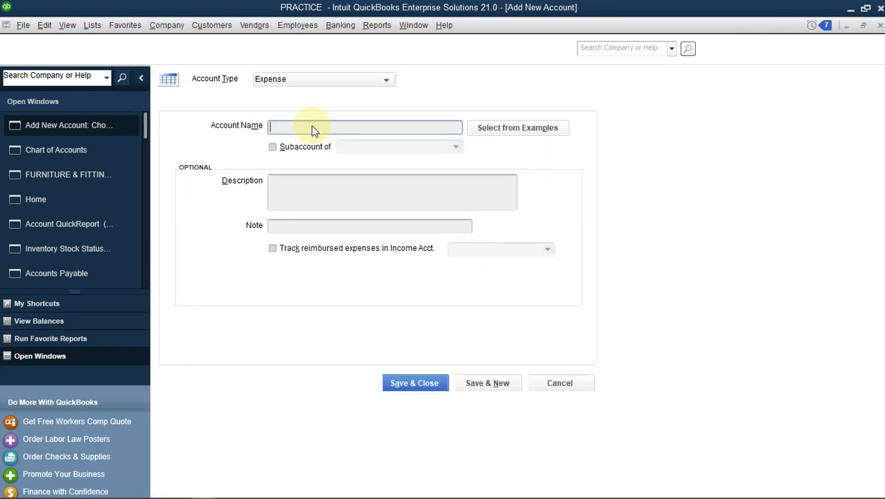
left_click(313, 126)
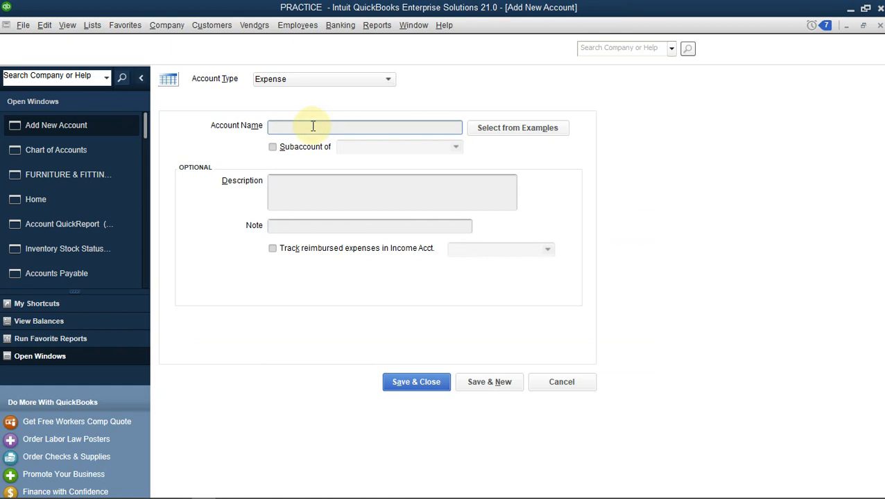
type("DEPRECIATION")
left_click(430, 383)
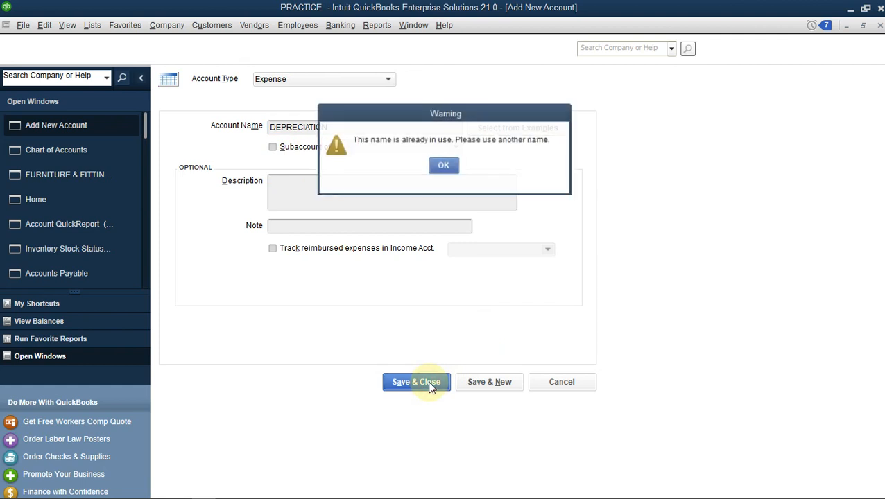
Change the new expense account's name to "DEPRECIATION." with a trailing period, then save and close the form.
left_click(443, 167)
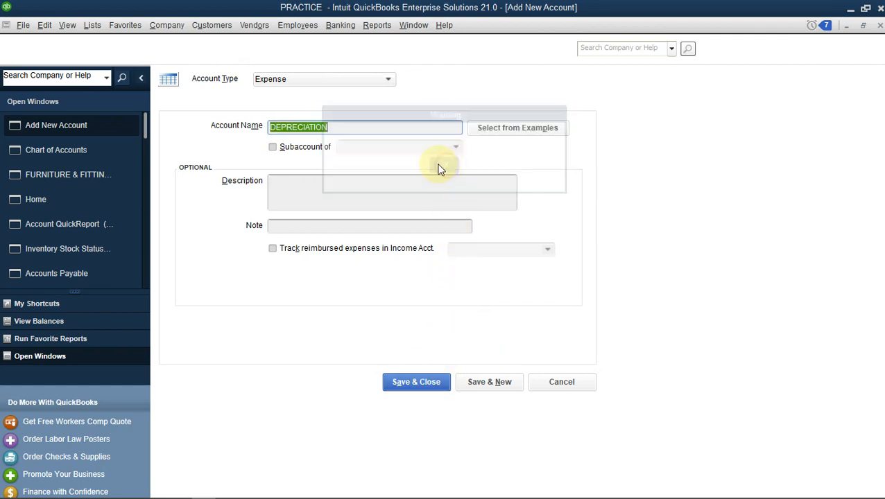
left_click(352, 127)
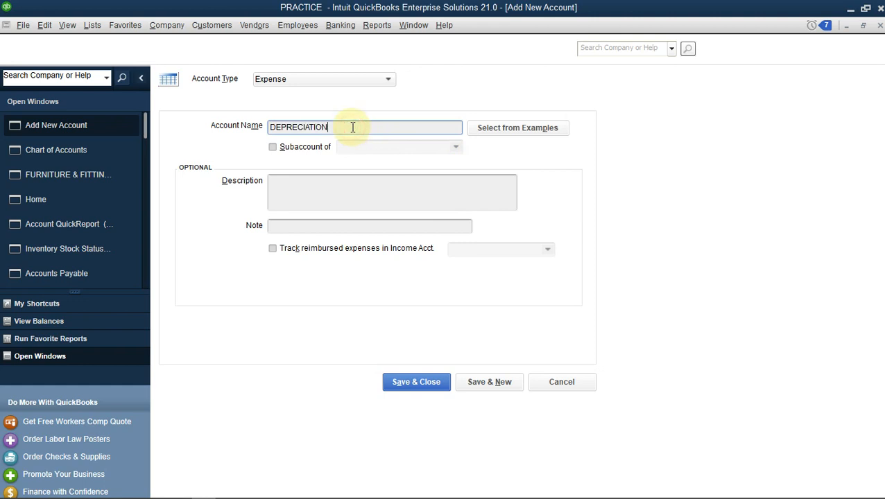
type(".")
left_click(425, 383)
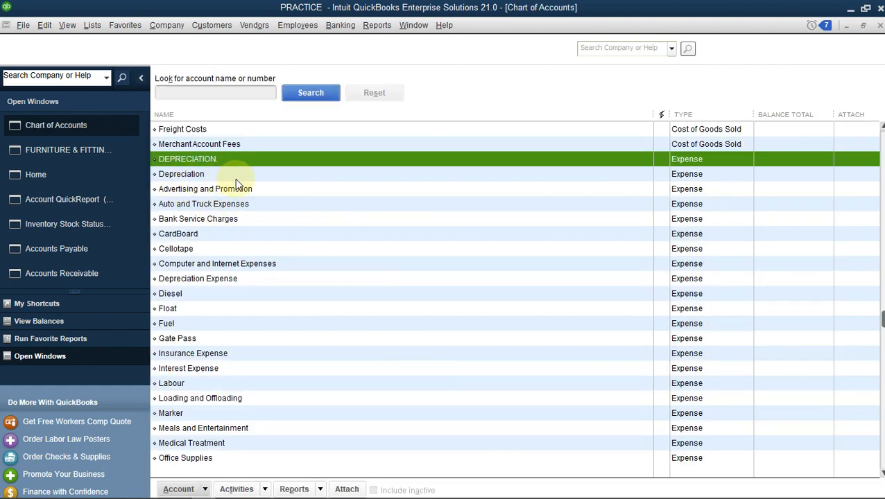
Check the QuickReport of the existing Depreciation account, then delete the duplicate expense account "DEPRECIATION.".
double_click(201, 176)
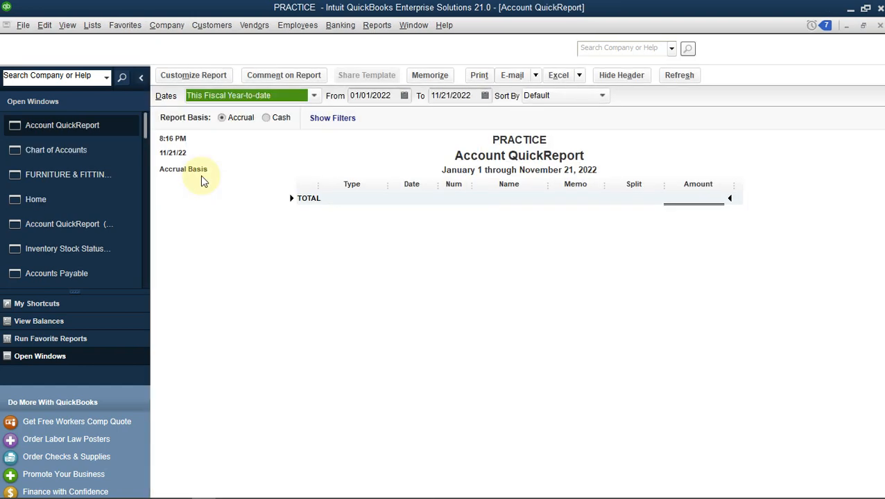
key("Escape")
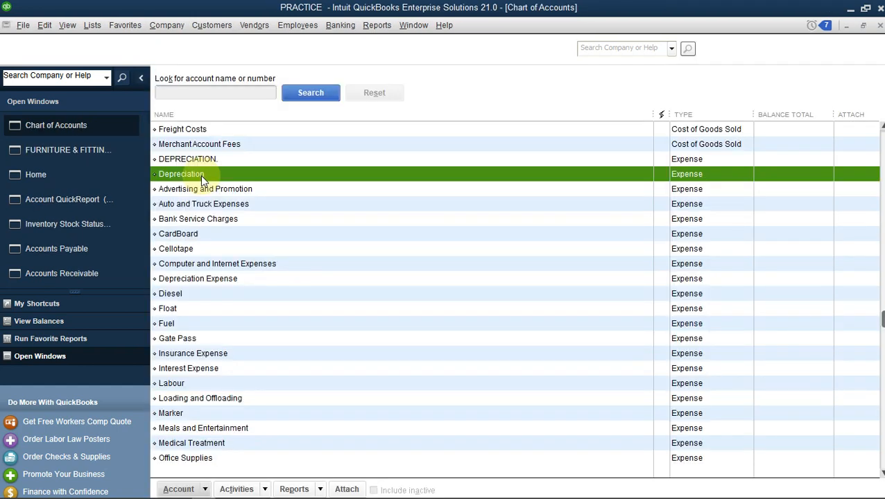
left_click(251, 159)
right_click(253, 165)
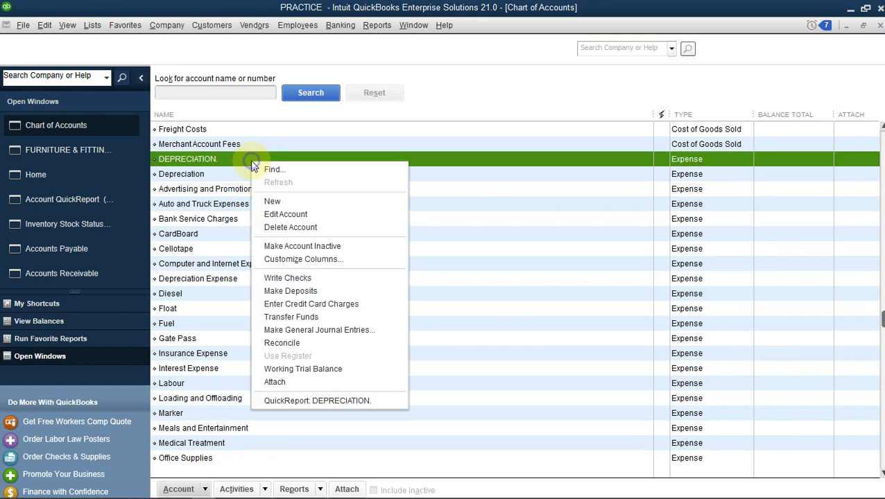
left_click(319, 228)
left_click(413, 165)
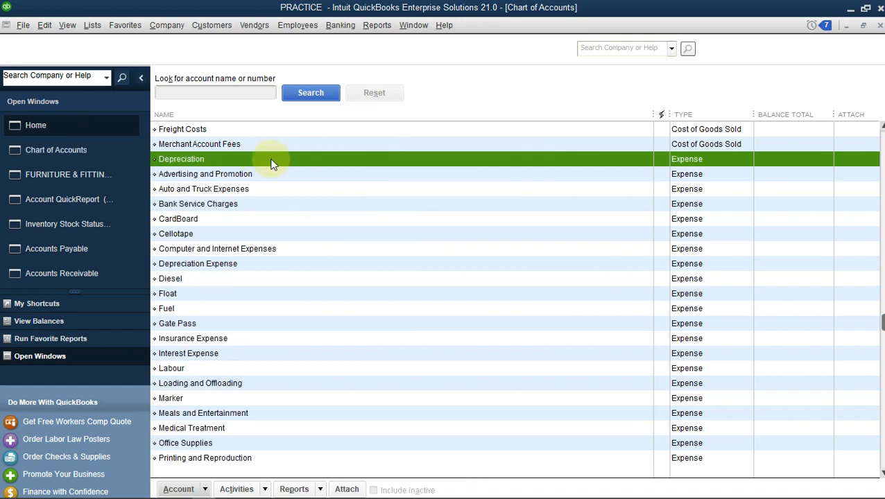
Locate F&F ACC. DEP under FURNITURE & FITTINGS in the chart of accounts and open its register.
left_click(83, 178)
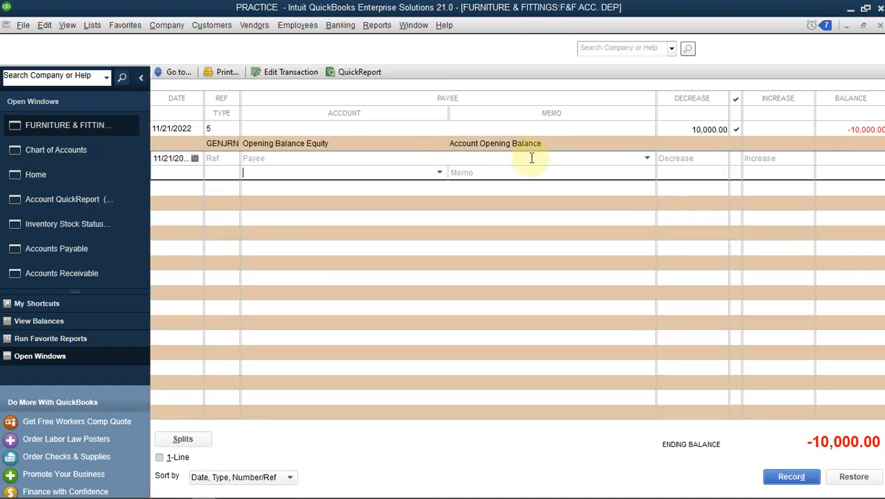
left_click(59, 153)
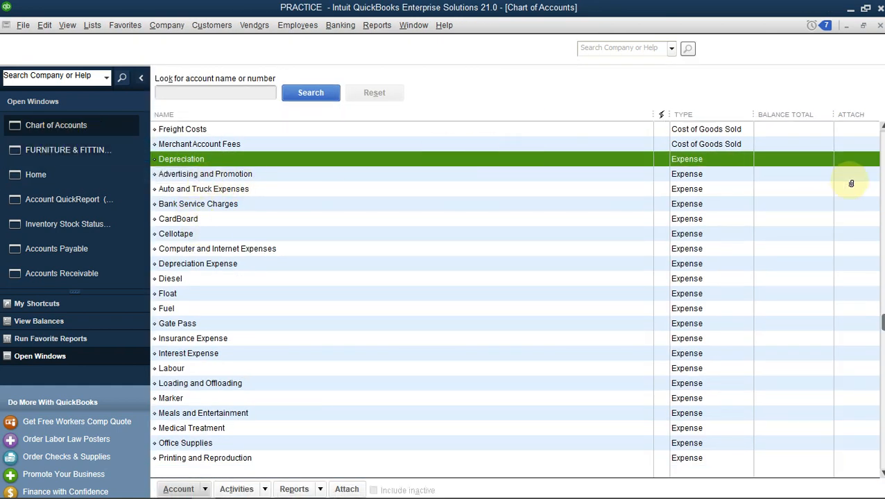
left_click(881, 181)
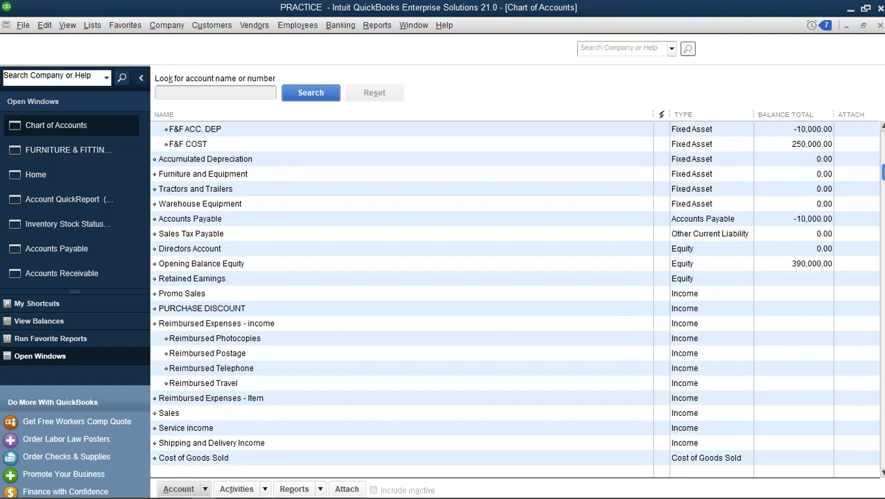
left_click(881, 126)
left_click(881, 125)
left_click(882, 125)
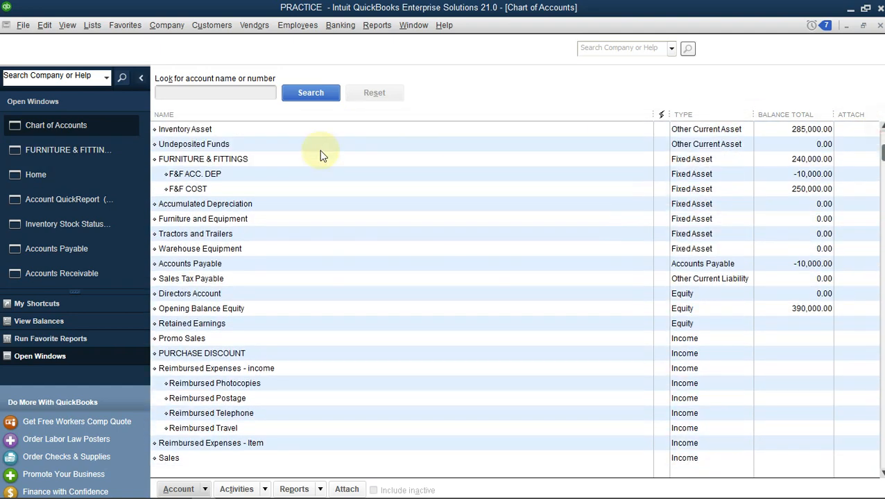
left_click(252, 179)
double_click(284, 176)
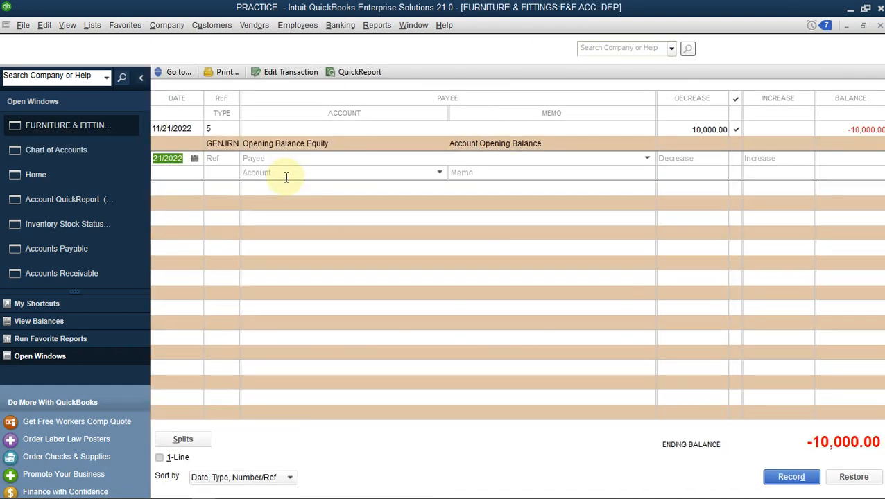
Record a 50,000 decrease in the F&F ACC. DEP register against the Depreciation expense account.
left_click(308, 174)
left_click(439, 172)
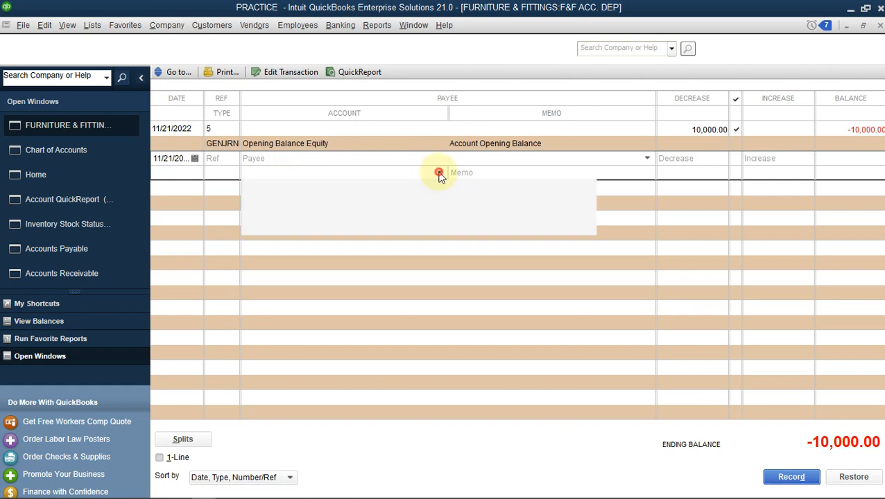
left_click(294, 189)
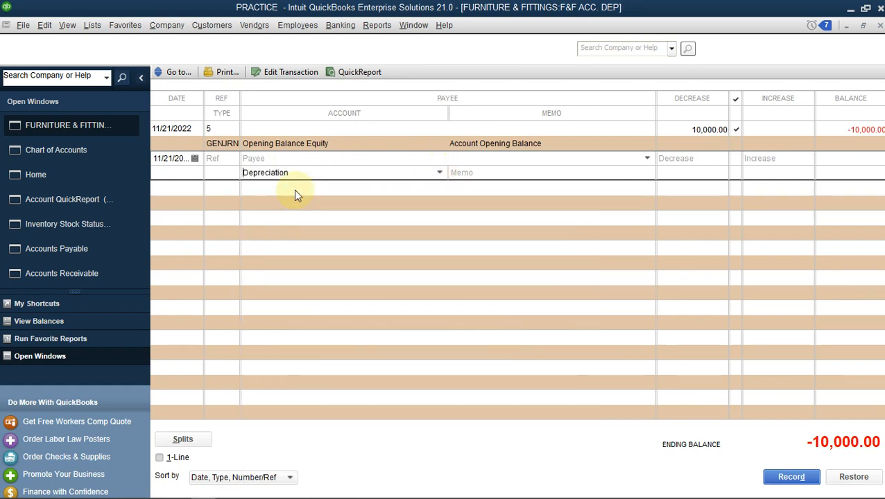
left_click(678, 157)
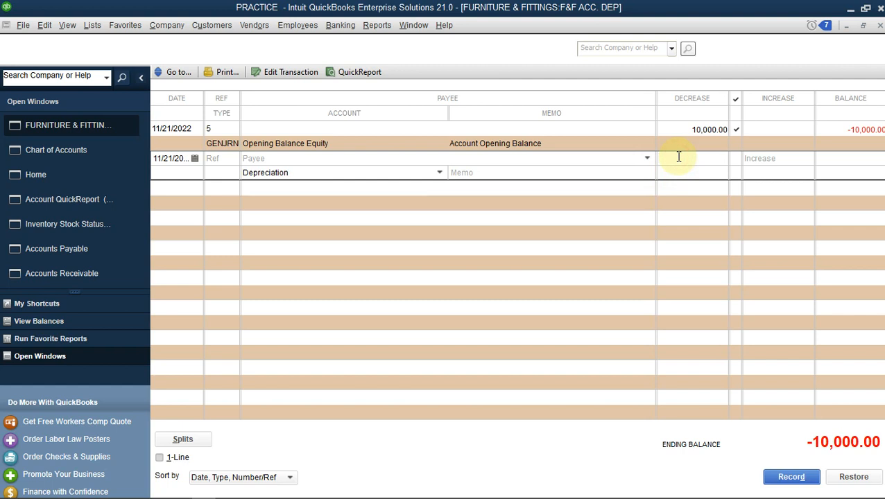
type("50000")
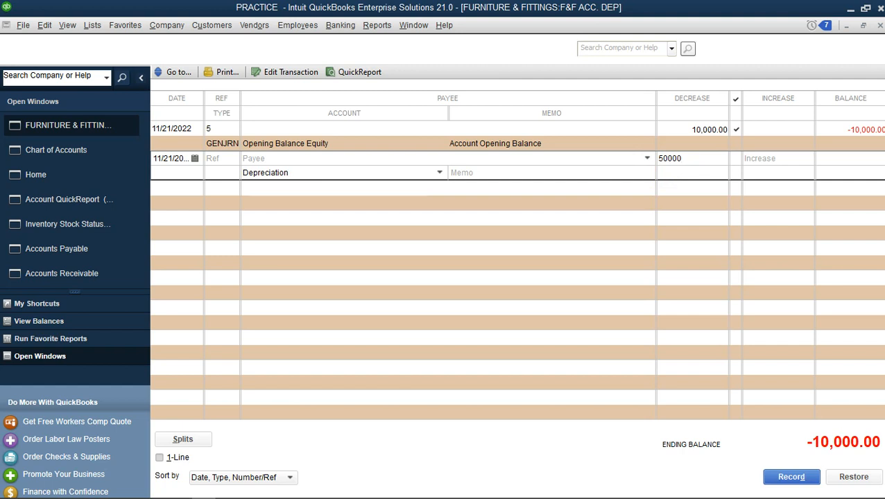
key("Tab")
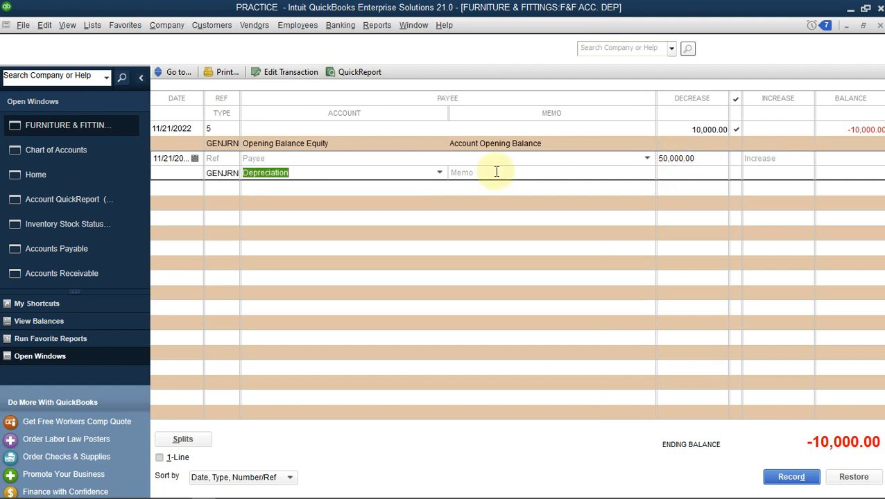
left_click(509, 172)
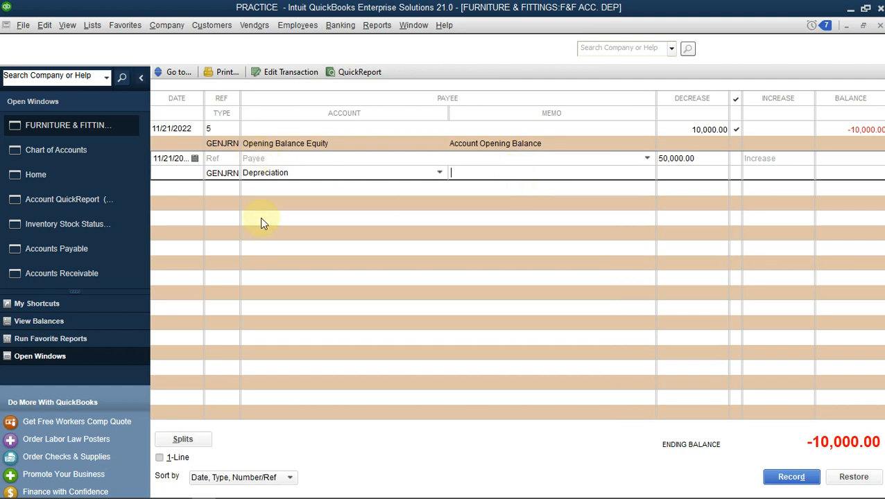
left_click(214, 158)
left_click(790, 477)
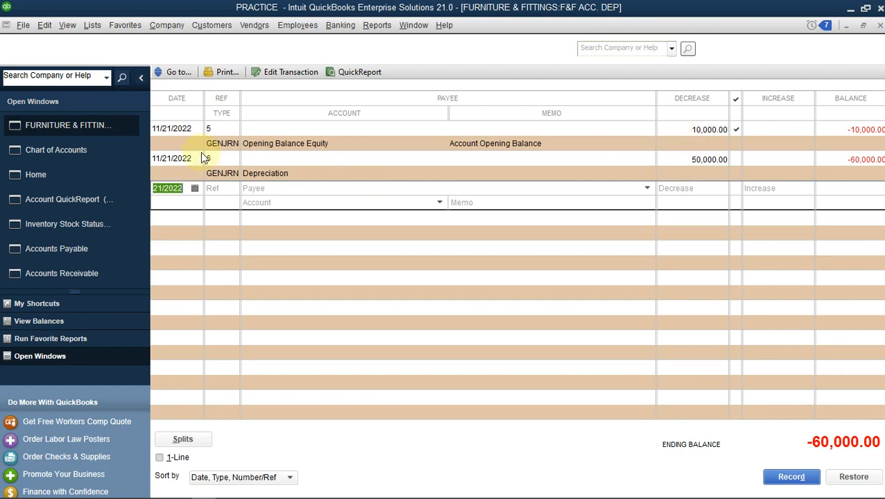
Return to the chart of accounts and open the Depreciation expense account's QuickReport to check the posted entry.
left_click(63, 157)
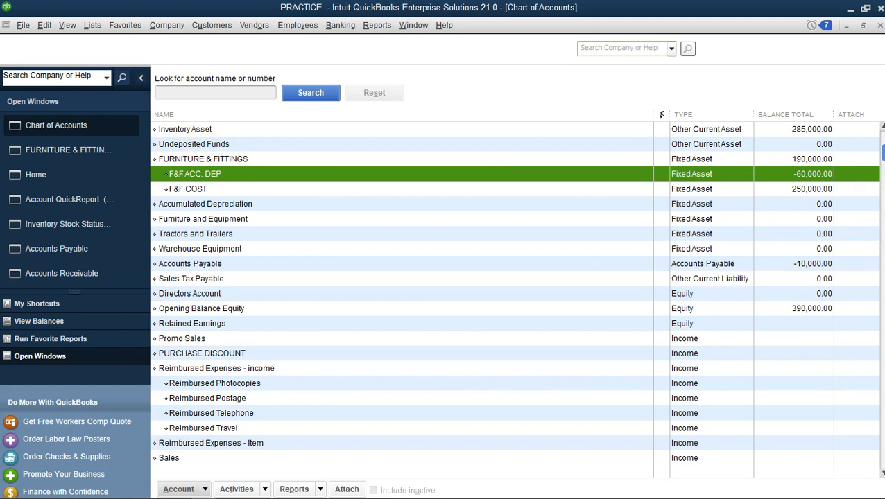
scroll(513, 291, "down", 8)
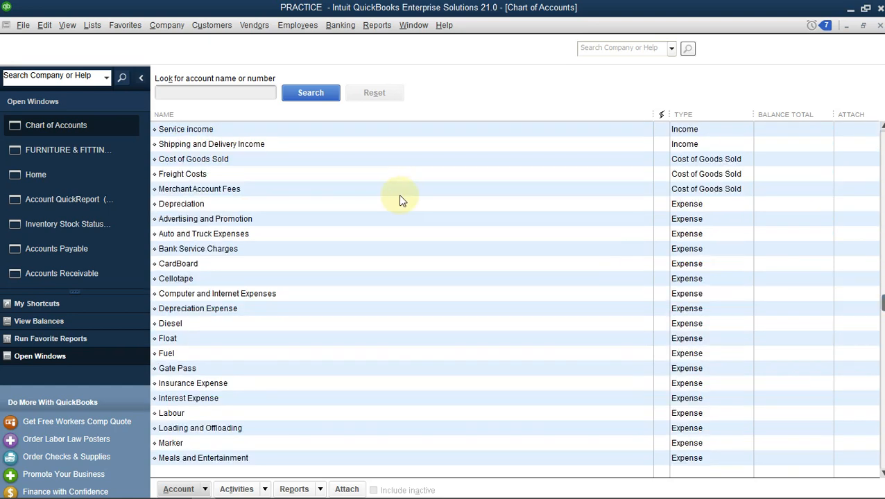
double_click(212, 203)
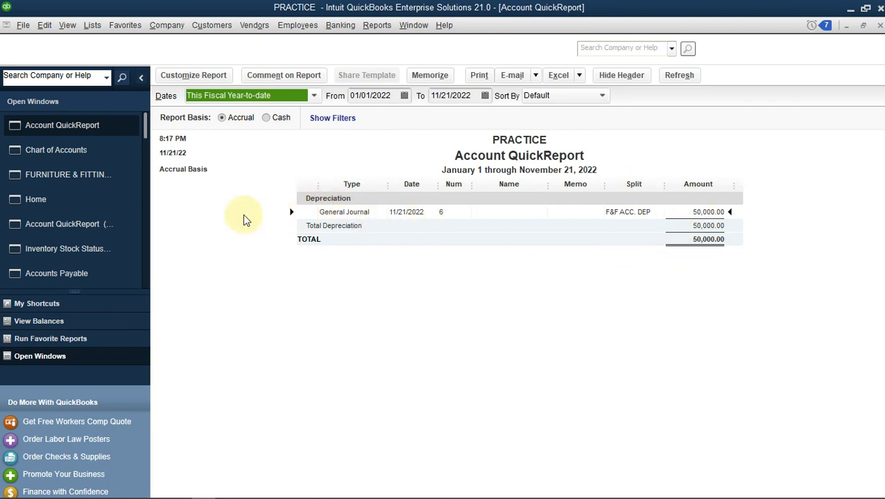
Run the Balance Sheet Standard report, examine the transactions behind the F&F ACC. DEP amount, and return to the Home page.
left_click(101, 202)
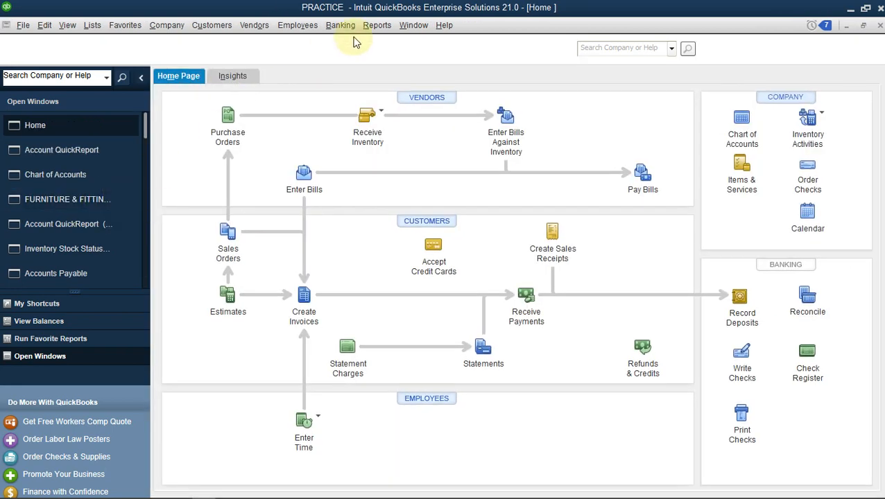
left_click(376, 25)
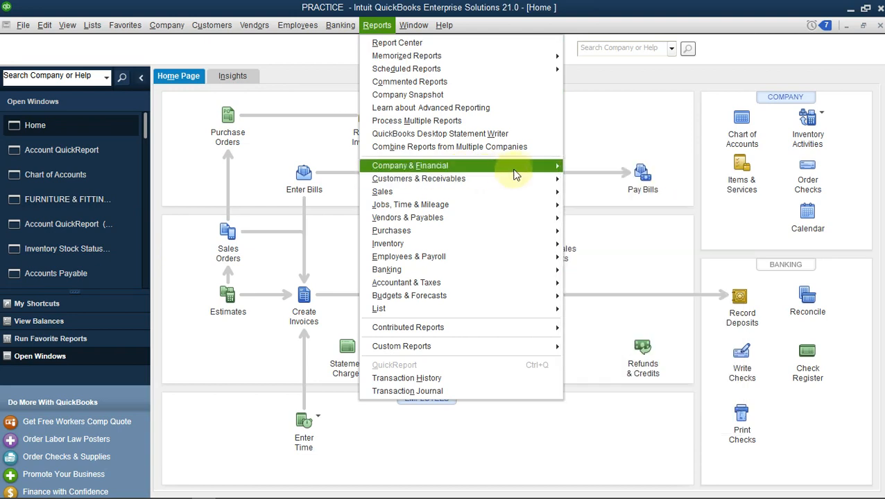
mouse_move(517, 169)
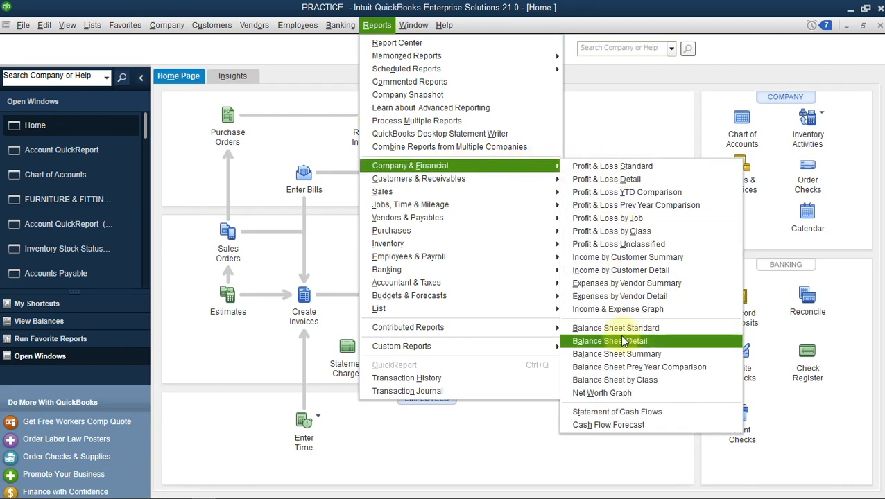
left_click(643, 329)
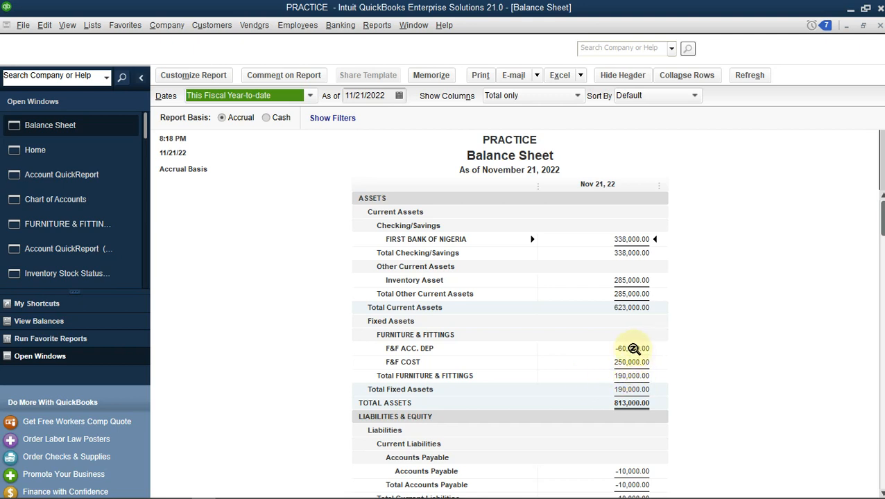
double_click(633, 349)
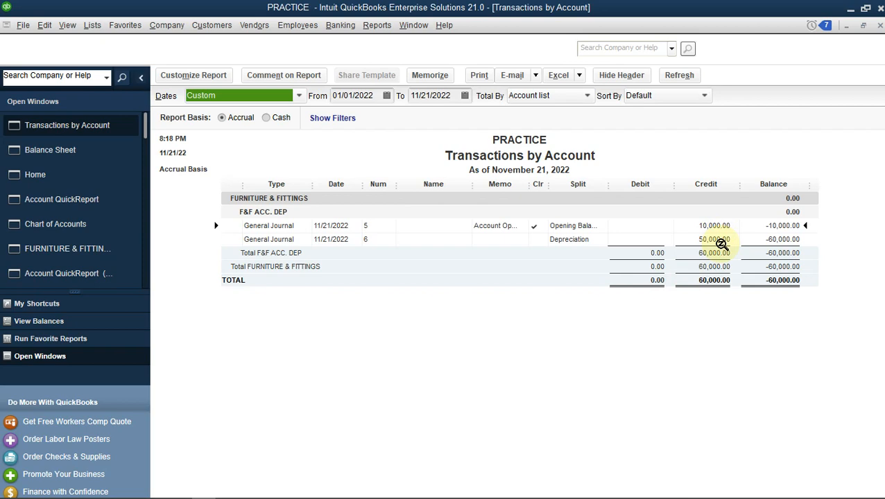
left_click(95, 177)
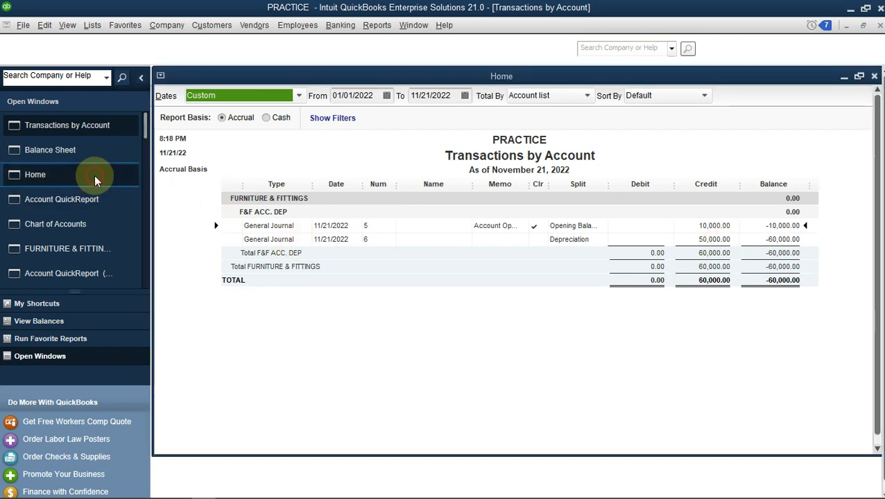